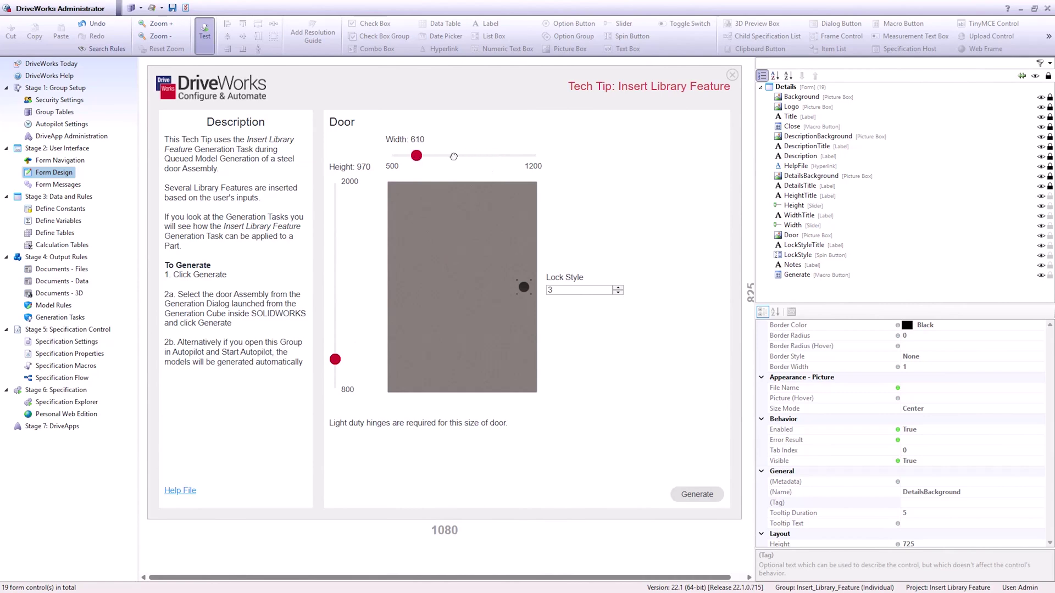
- Try Lock Style 1 in the door form preview and restore the style to 3
click(618, 293)
click(619, 293)
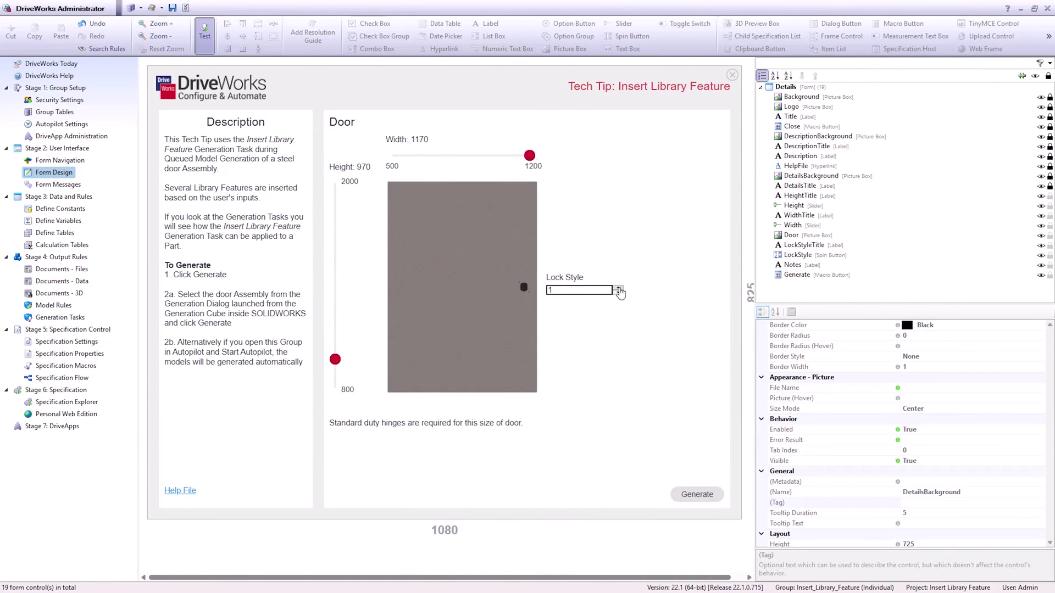
click(619, 288)
click(618, 288)
- Open the generation tasks and review those of the door assembly, the inner skin and the outer skin
click(55, 319)
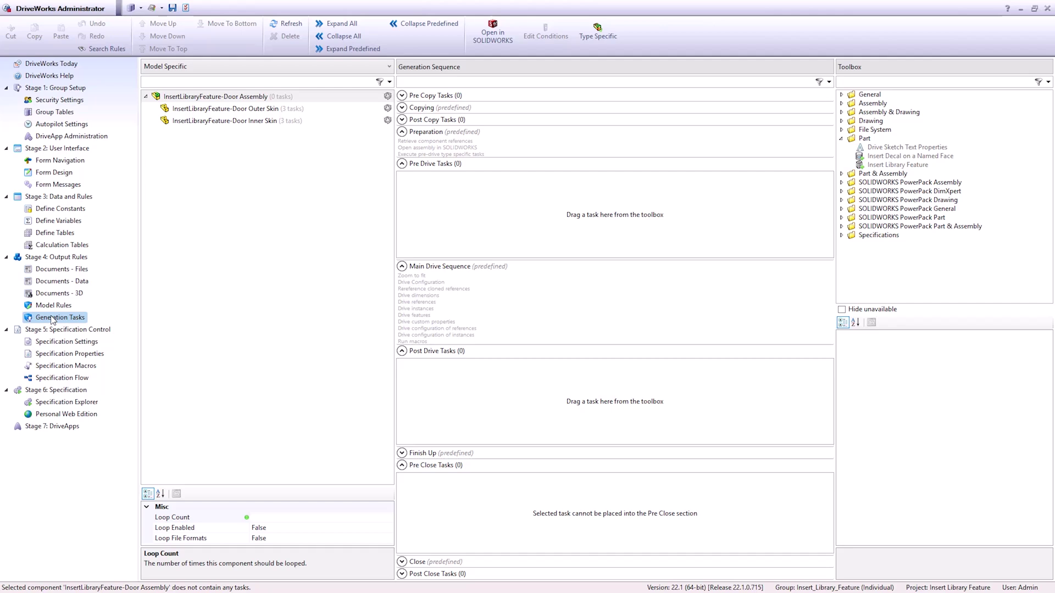
click(240, 98)
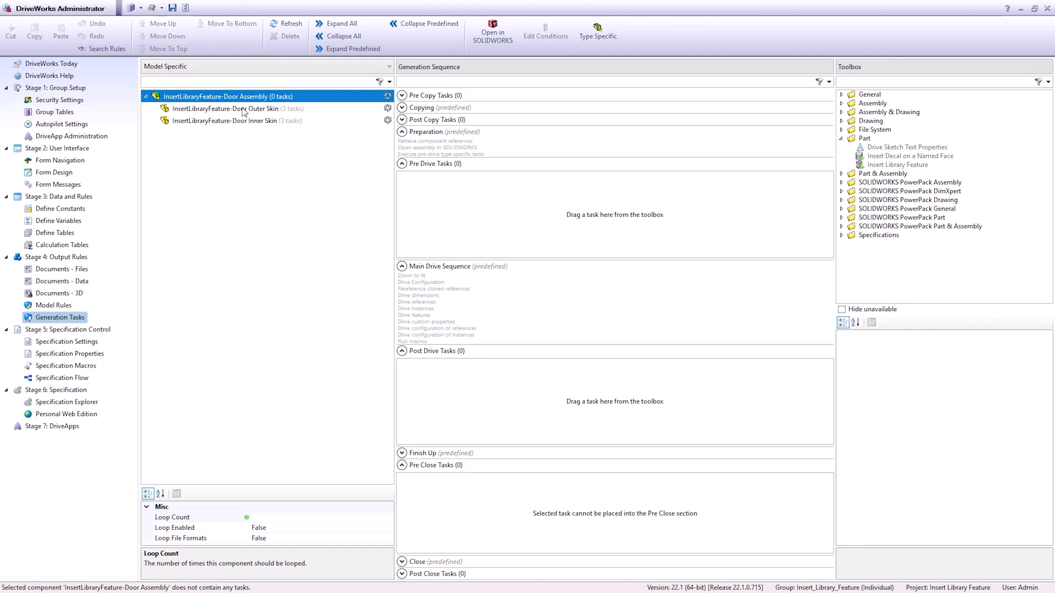
click(244, 110)
click(246, 122)
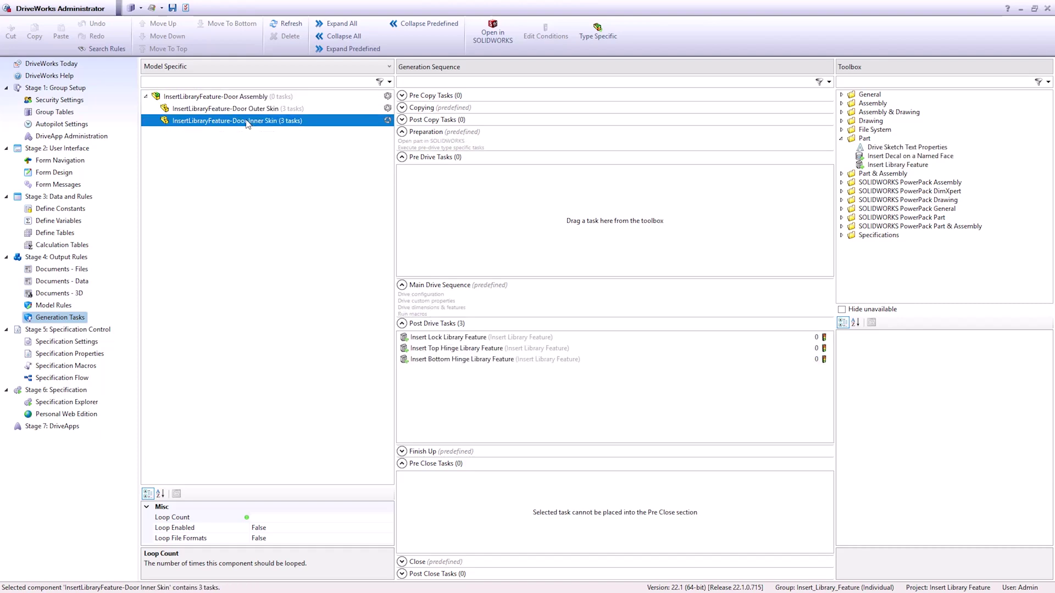
click(247, 111)
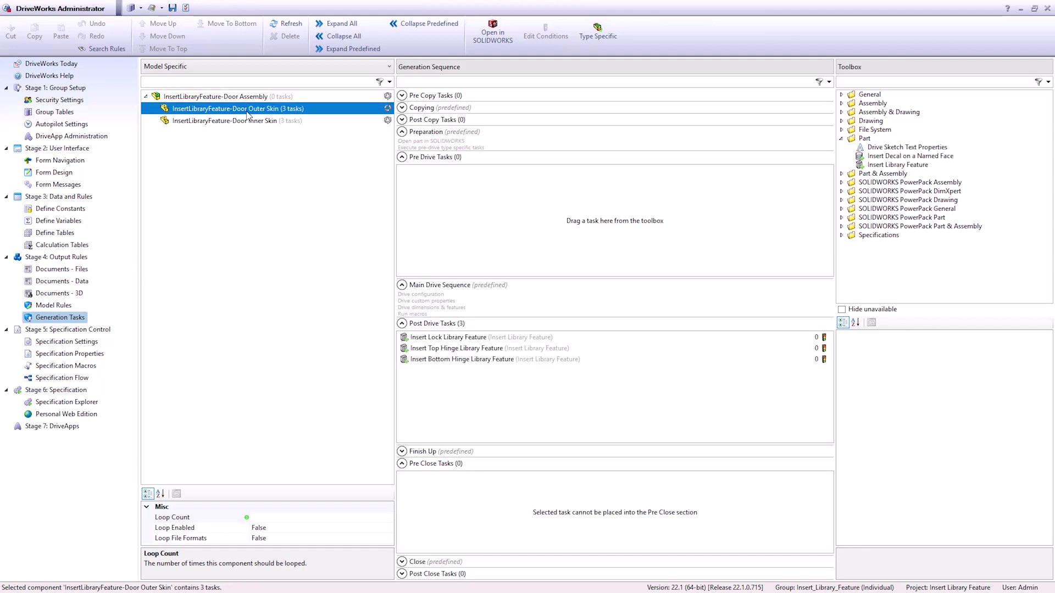
- Examine the Configuration Name rule of the outer skin's Insert Lock Library Feature task in the rule builder
click(452, 339)
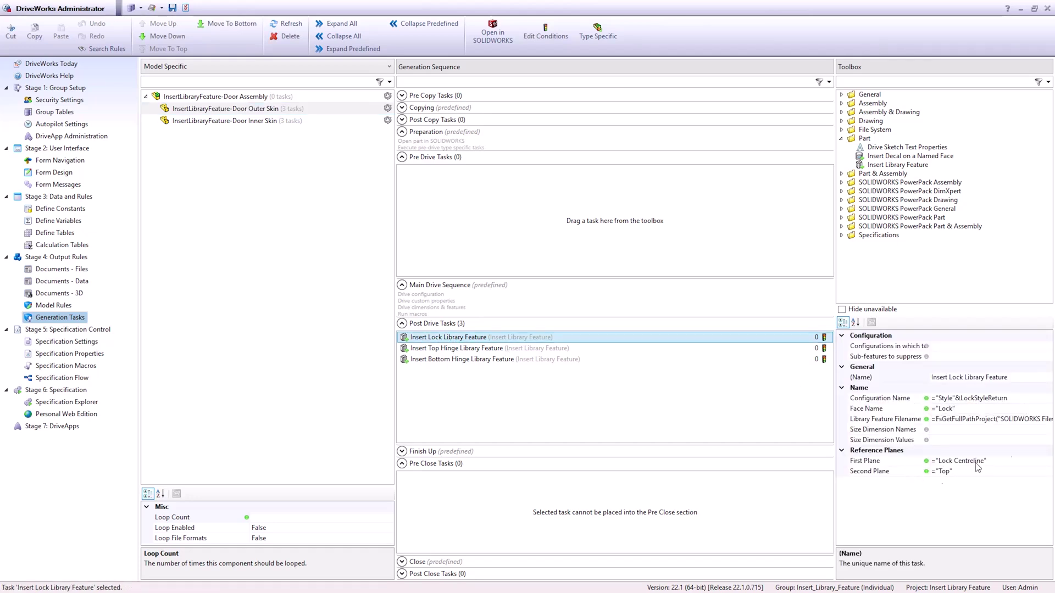
click(1017, 399)
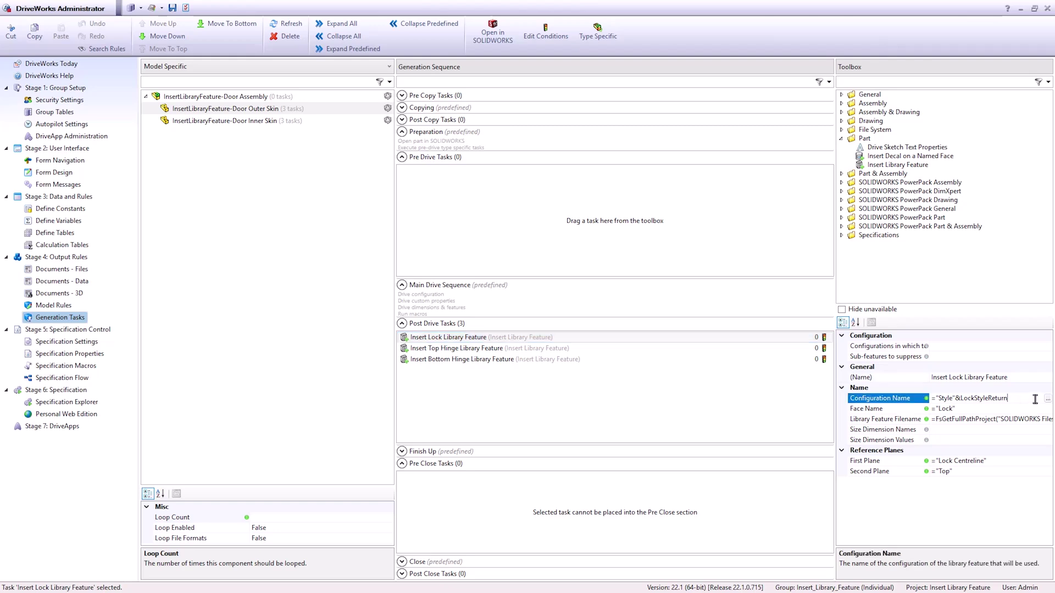
click(1048, 399)
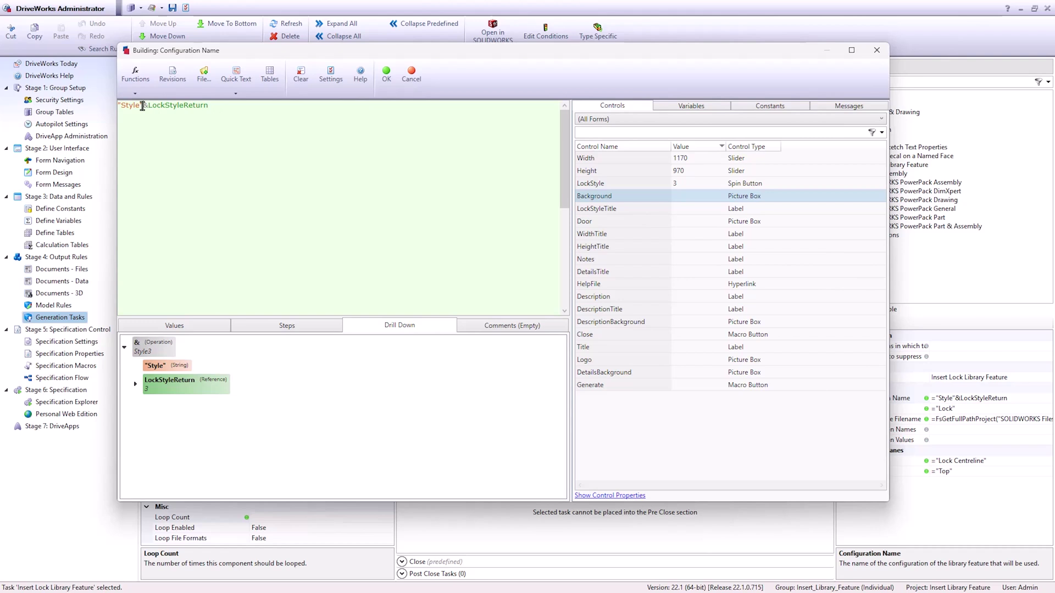
double_click(123, 106)
drag(218, 111, 143, 108)
click(384, 77)
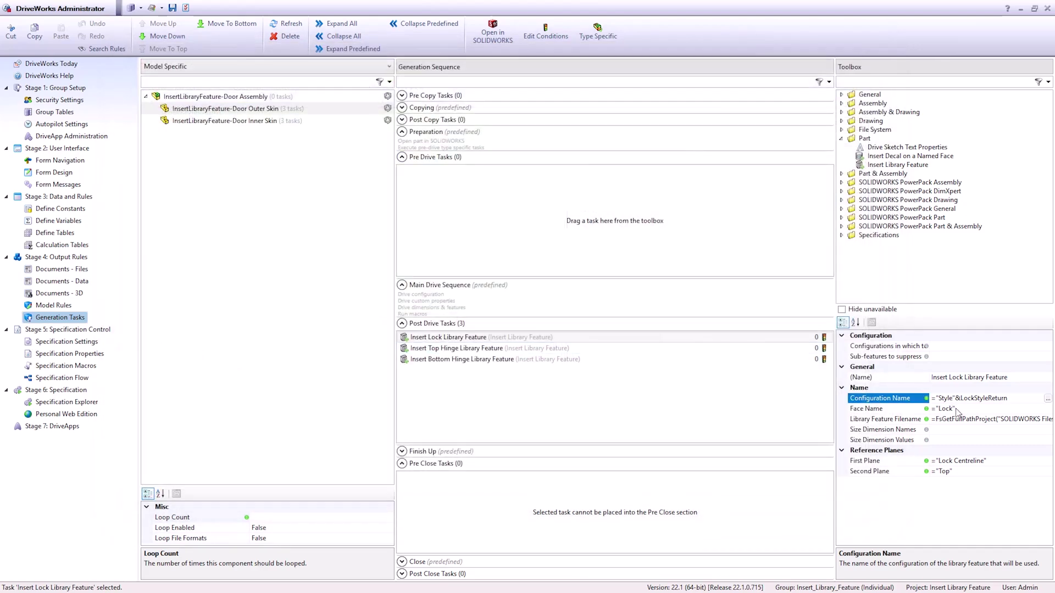
- Examine the lock task's Face Name, its Library Feature Filename rule, and its First Plane and Second Plane properties
click(903, 411)
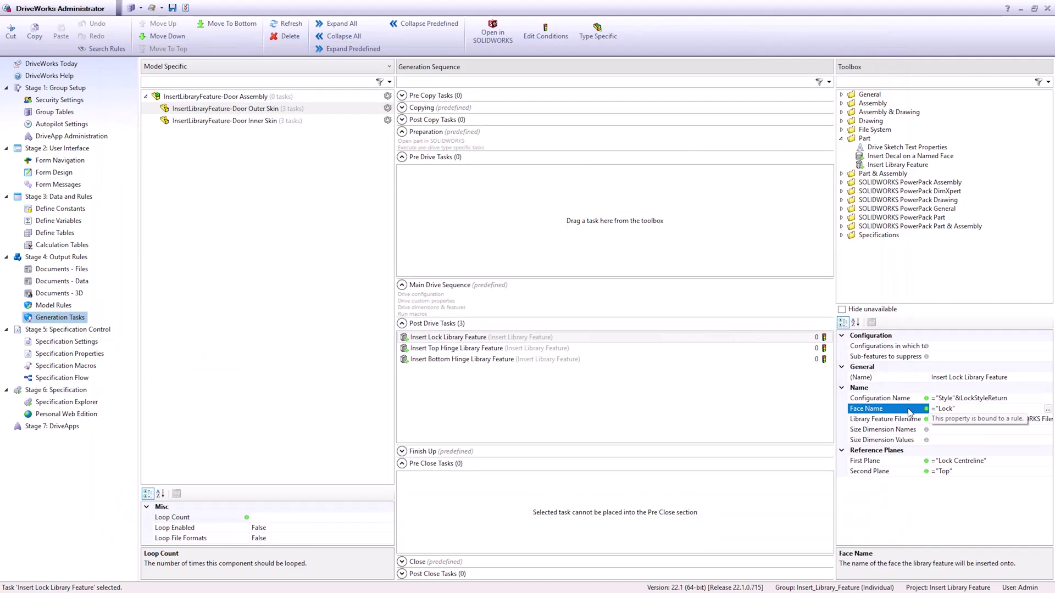
click(962, 409)
click(999, 422)
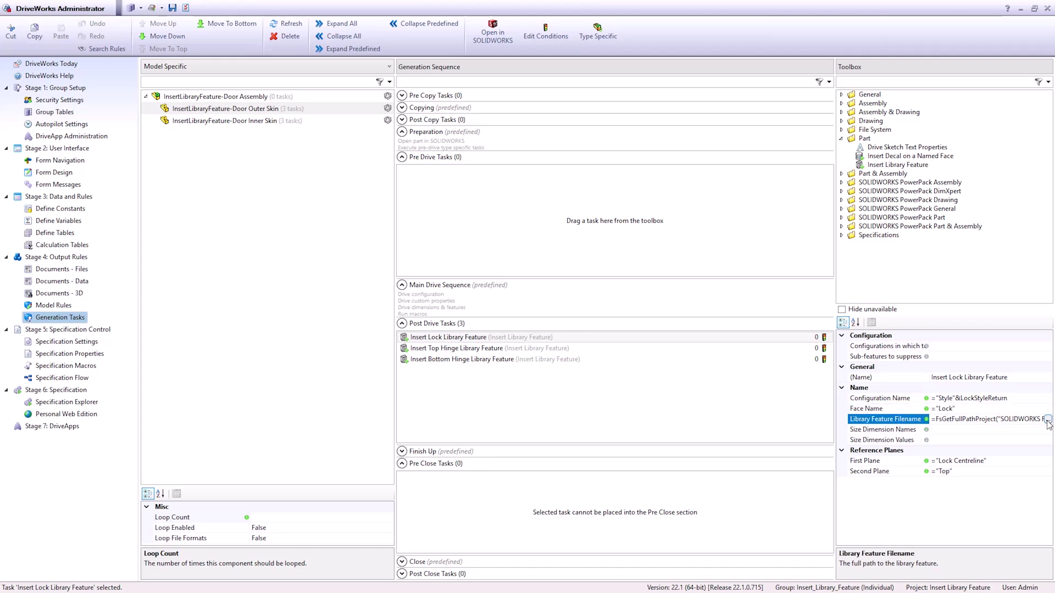
click(1048, 420)
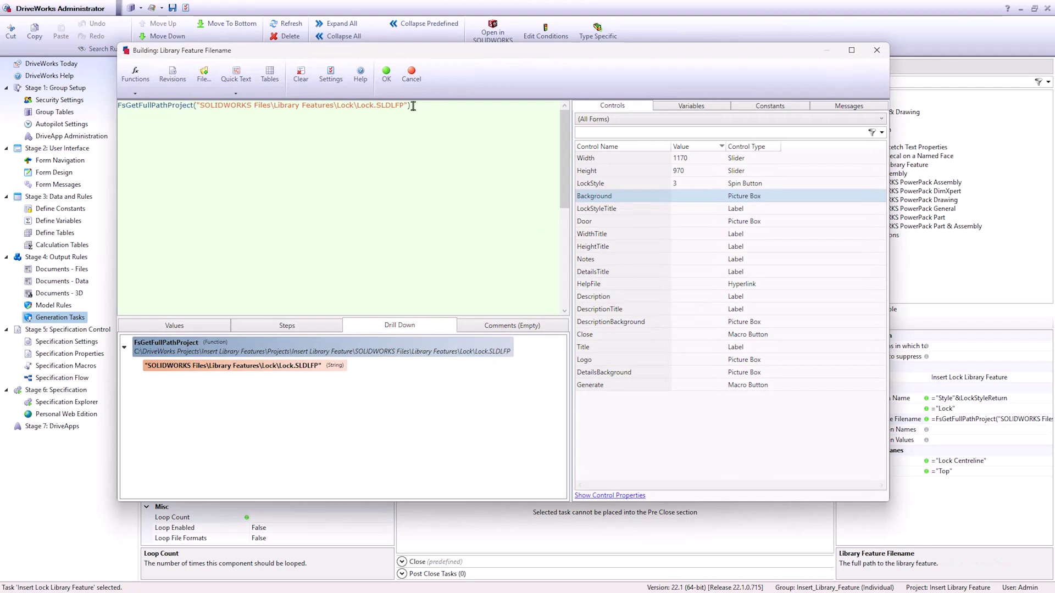
drag(407, 104, 358, 105)
click(389, 82)
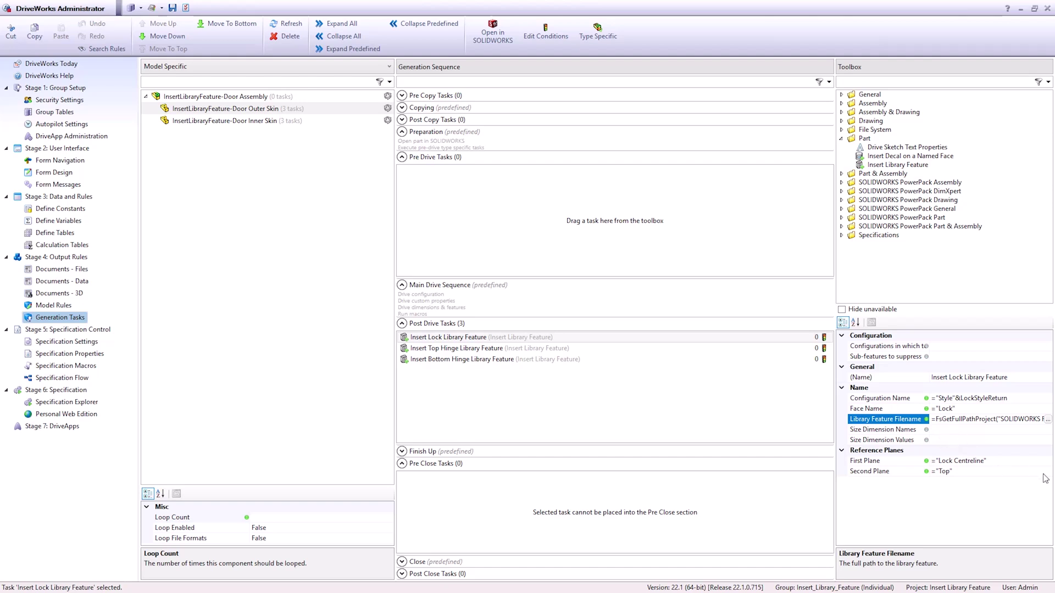
click(1010, 460)
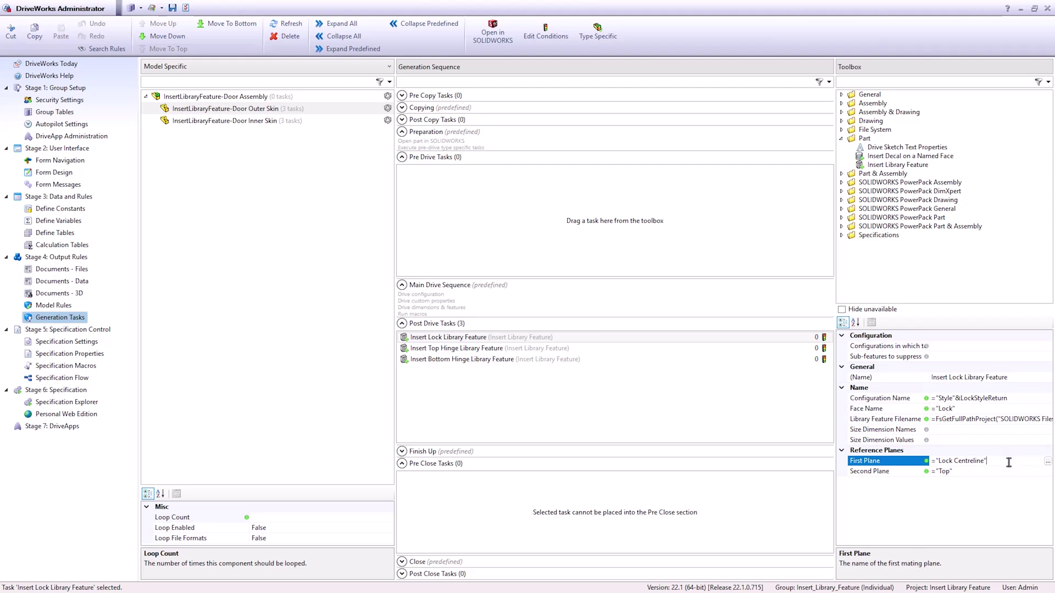
click(967, 473)
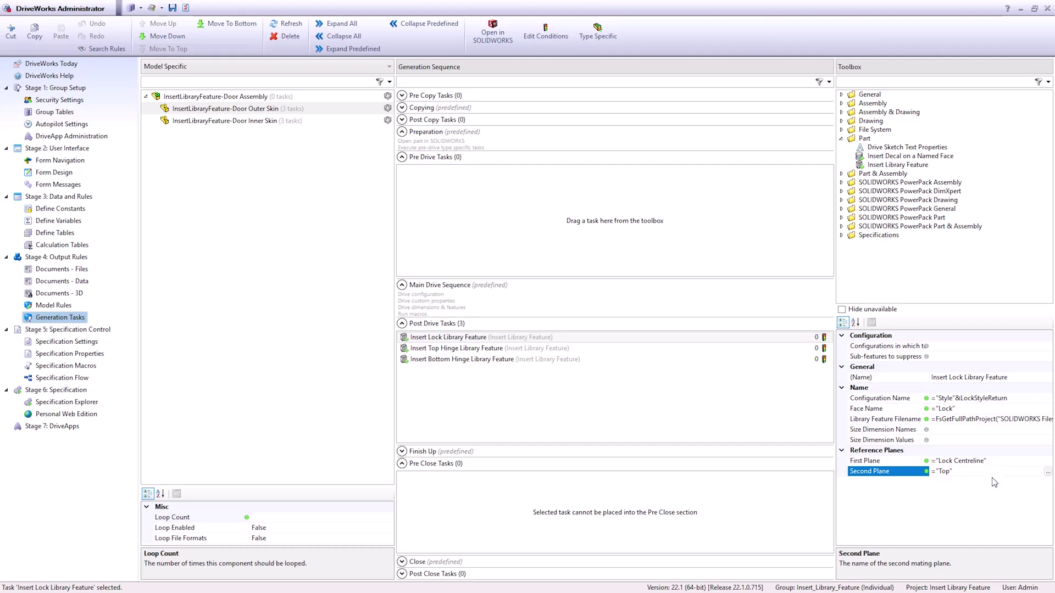
- Create a new specification with door height 1940, width 860 and the lock style lowered by one, and generate it
click(69, 403)
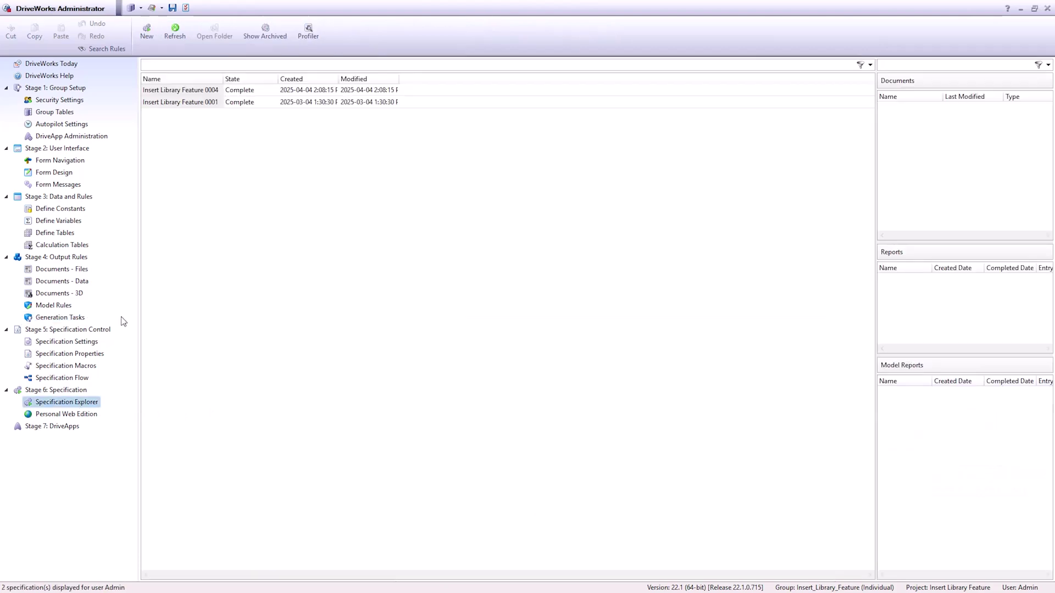
click(147, 46)
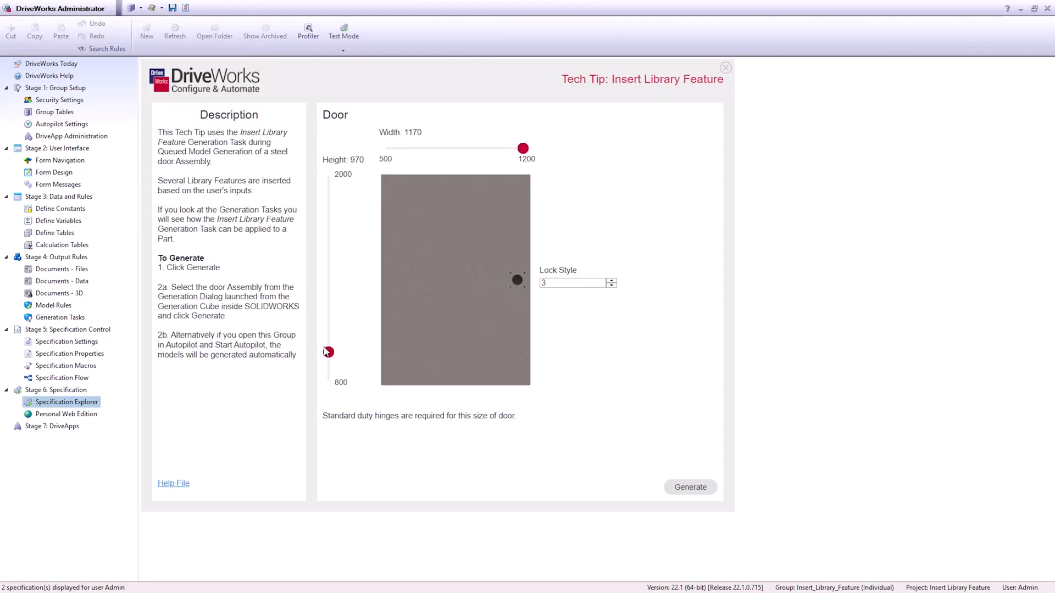
drag(326, 352, 329, 186)
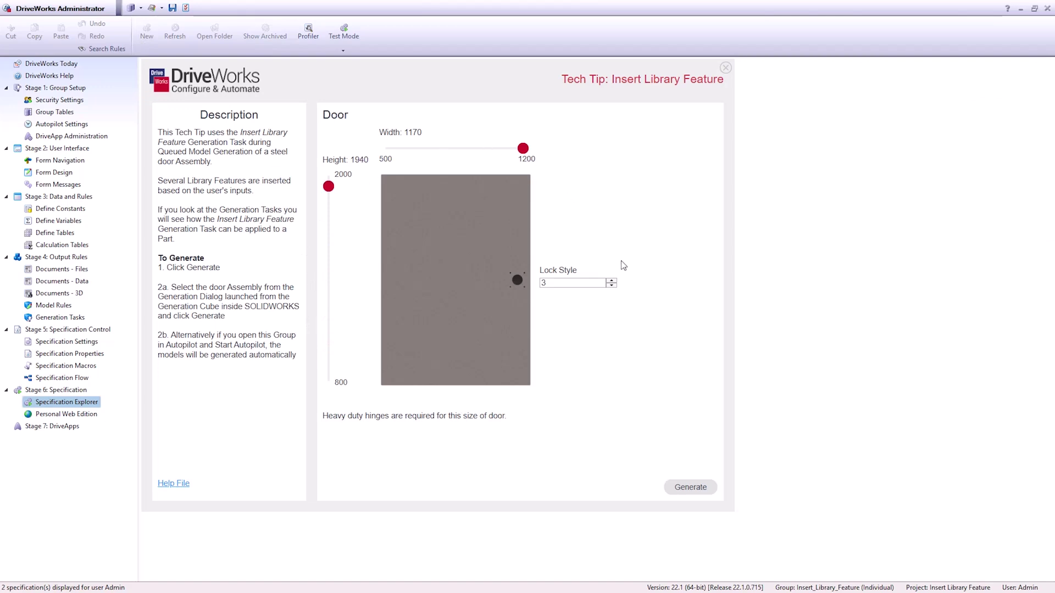
drag(523, 149, 459, 148)
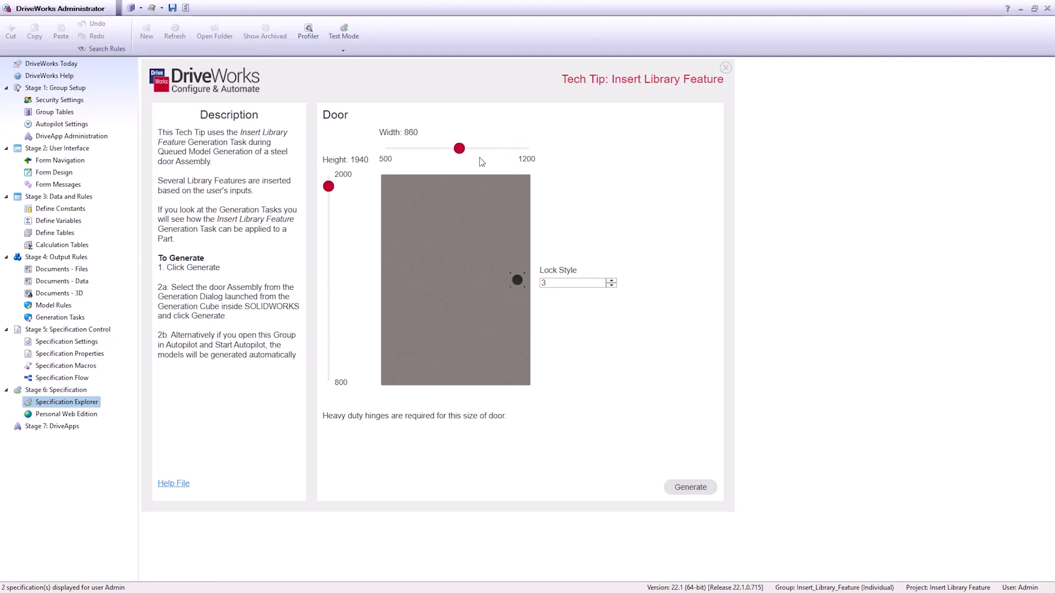
click(612, 287)
click(690, 488)
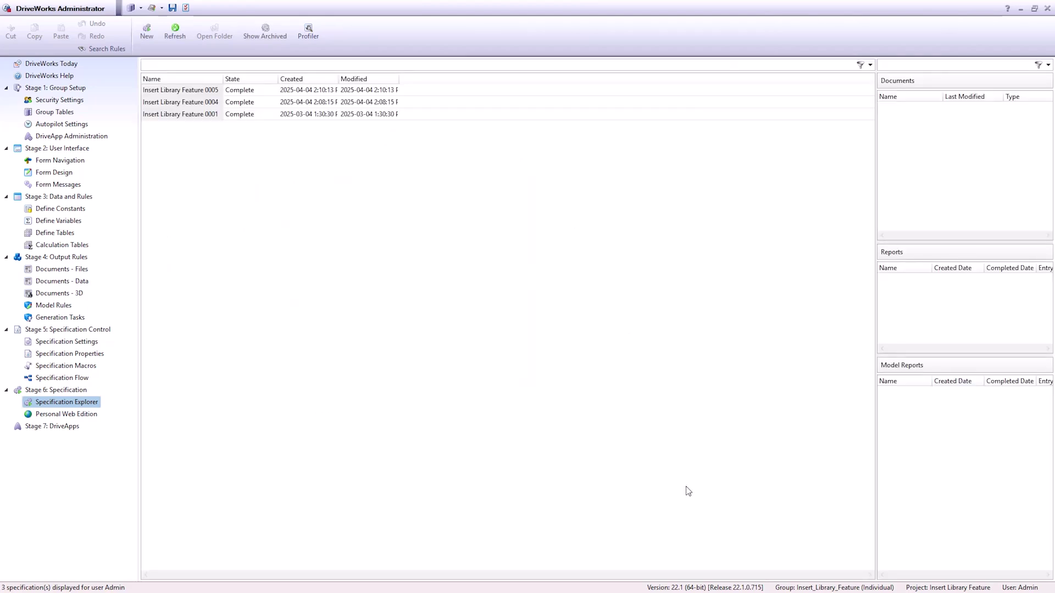
- Switch to SOLIDWORKS, open the Lock library feature, and inspect how the sketch under Style1 is dimensioned and referenced
key(alt+Tab)
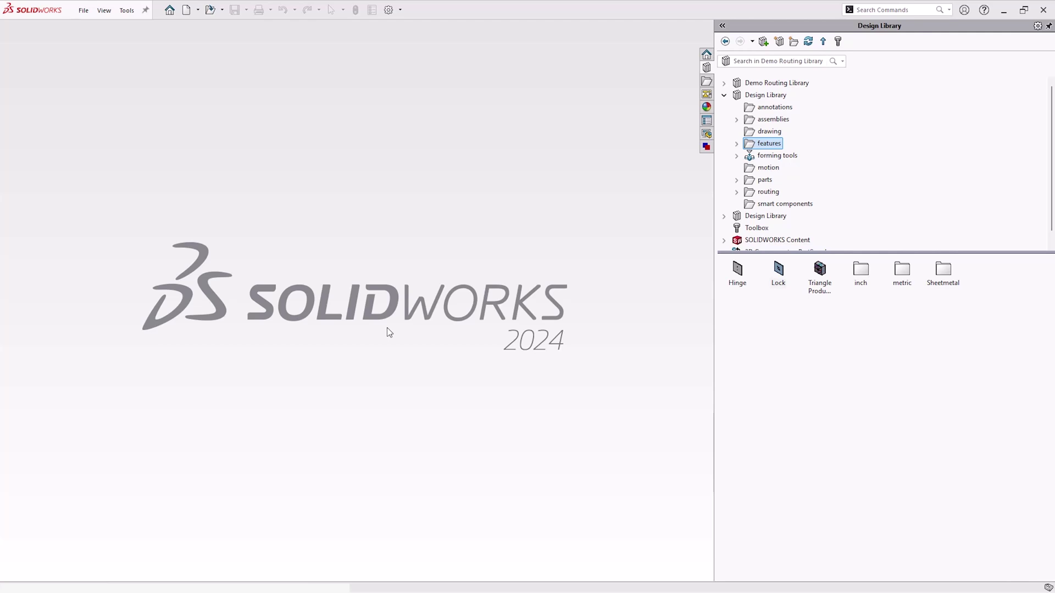
double_click(779, 278)
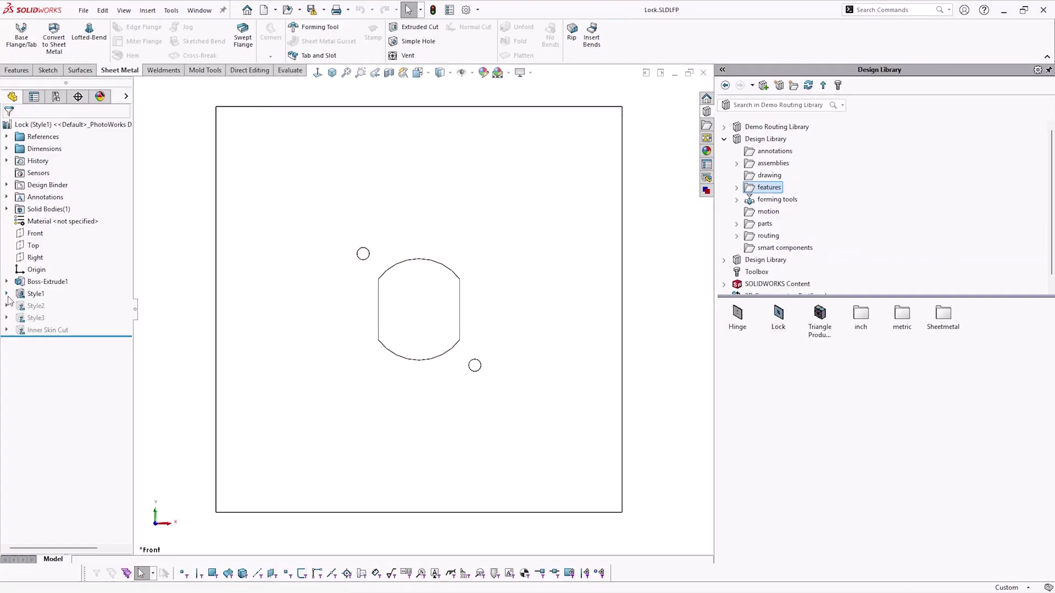
click(7, 295)
click(53, 307)
click(60, 274)
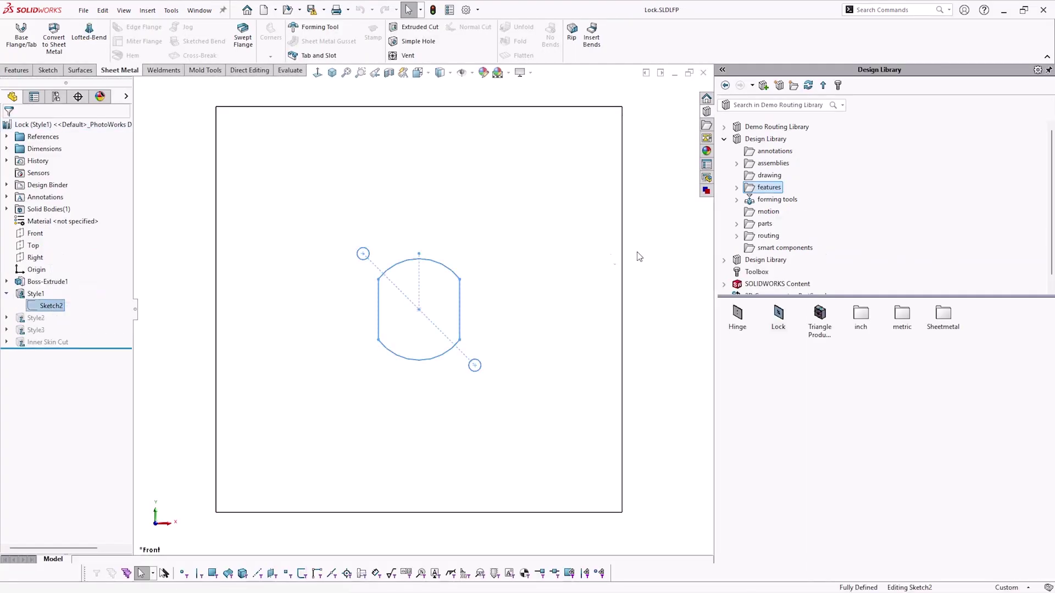
middle_drag(660, 251, 608, 280)
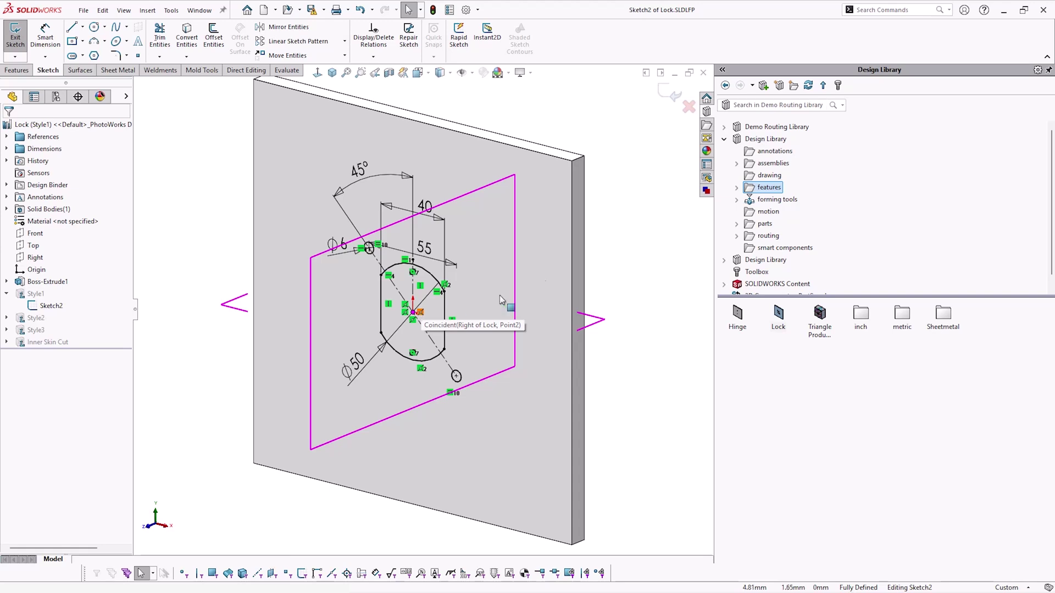
click(665, 93)
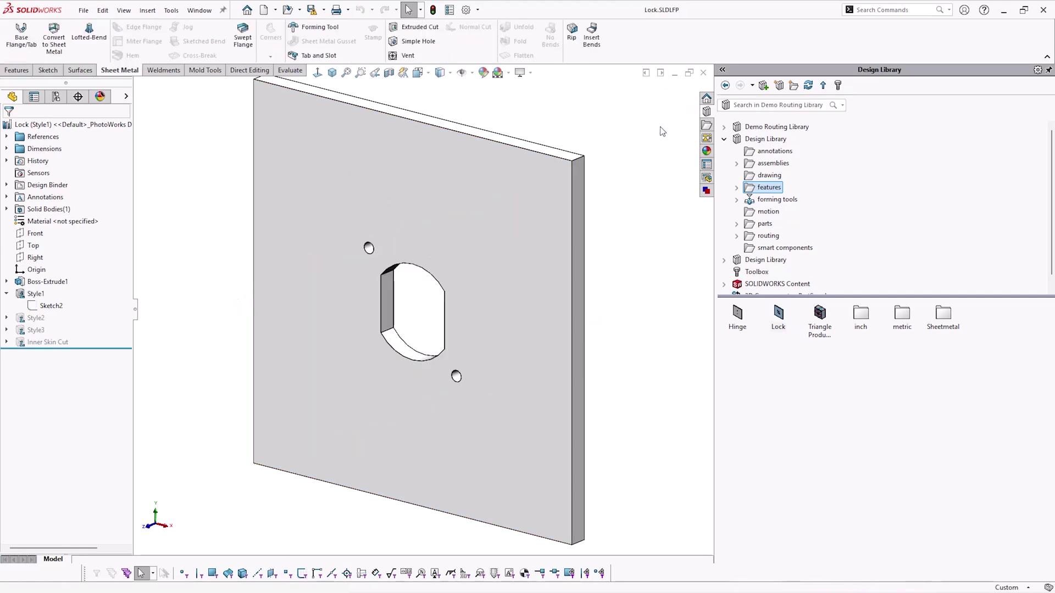
- Open the InsertLibraryFeature-Door Inner Skin part from the recent documents
key(r)
scroll(671, 291, down, 3)
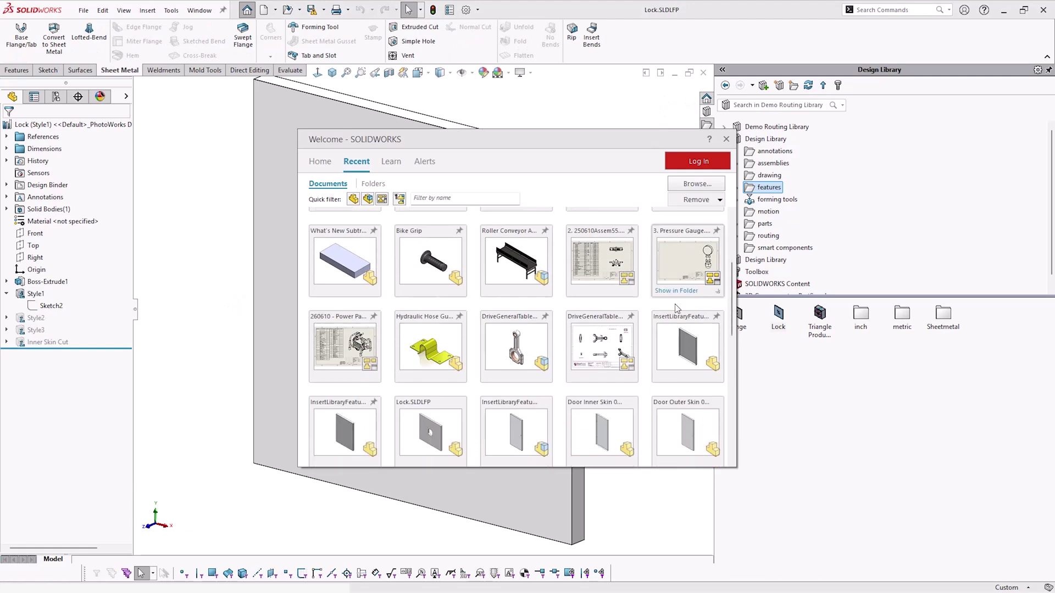
key(Escape)
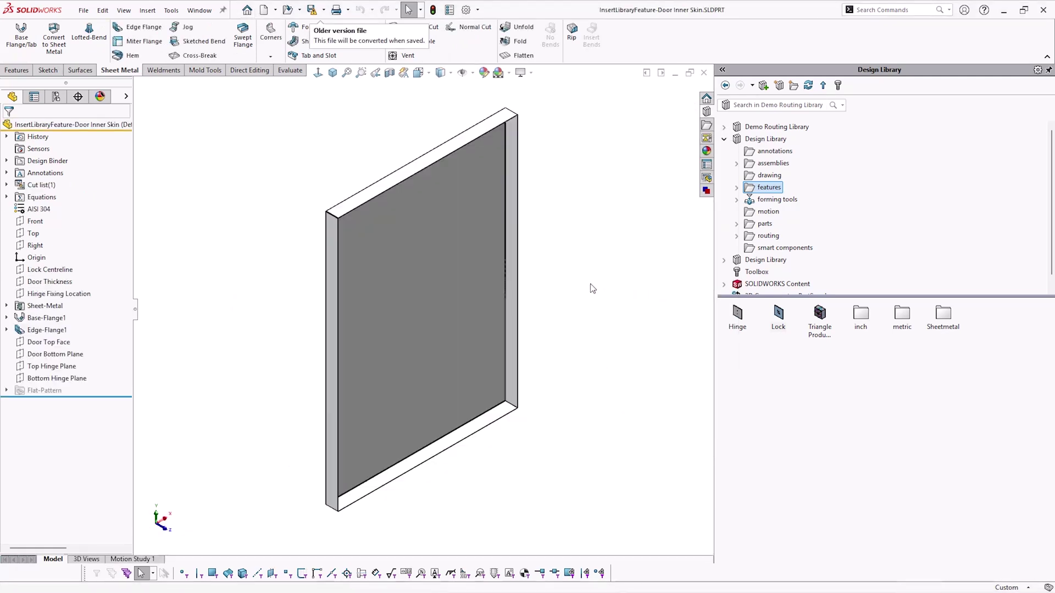
- Check the entity name in the face properties of the inner skin's large panel face, keeping the name Lock
right_click(460, 276)
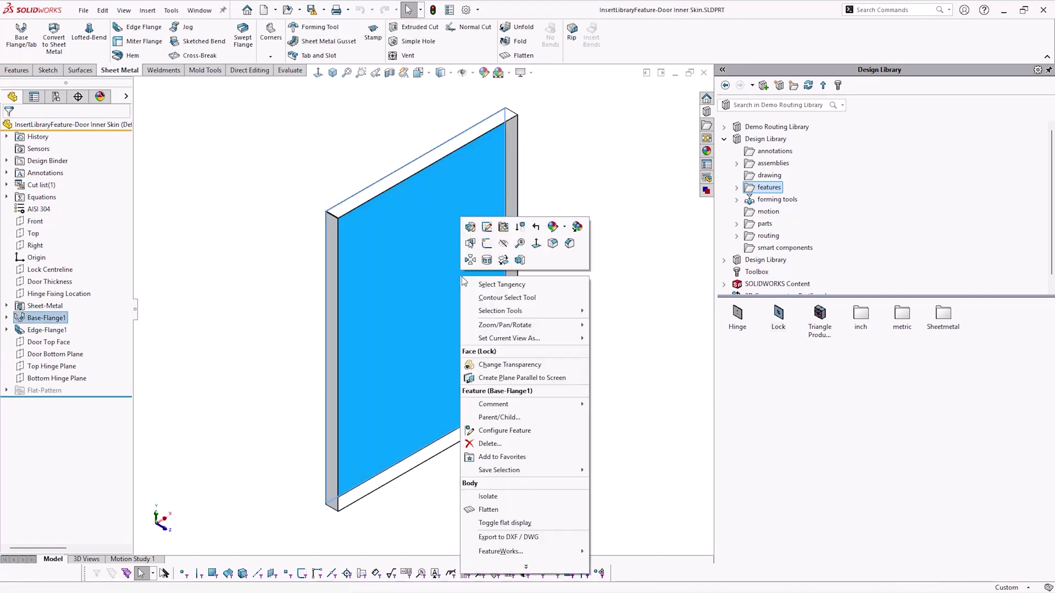
click(526, 566)
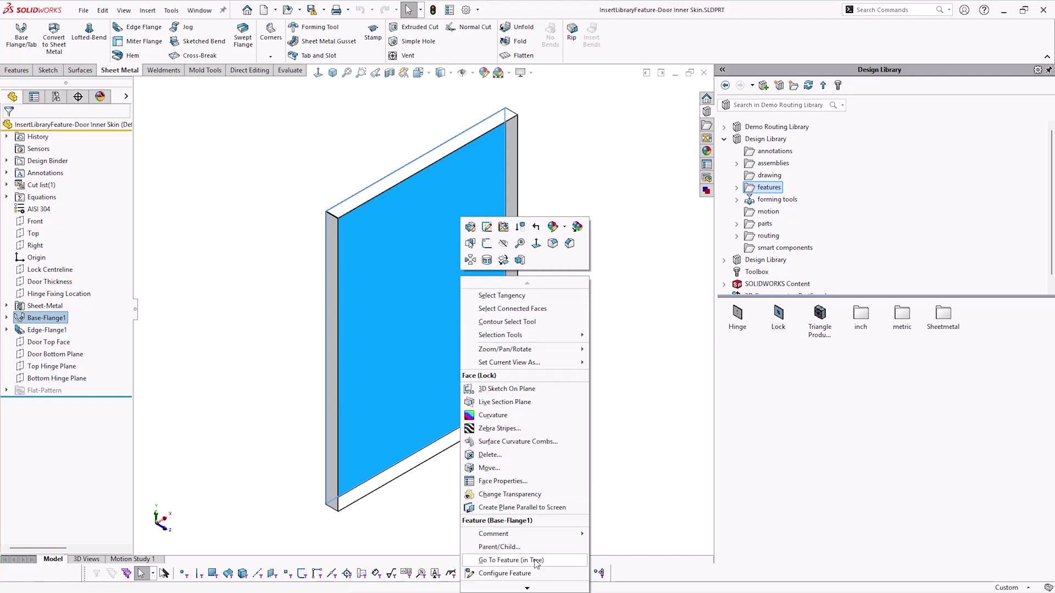
click(498, 482)
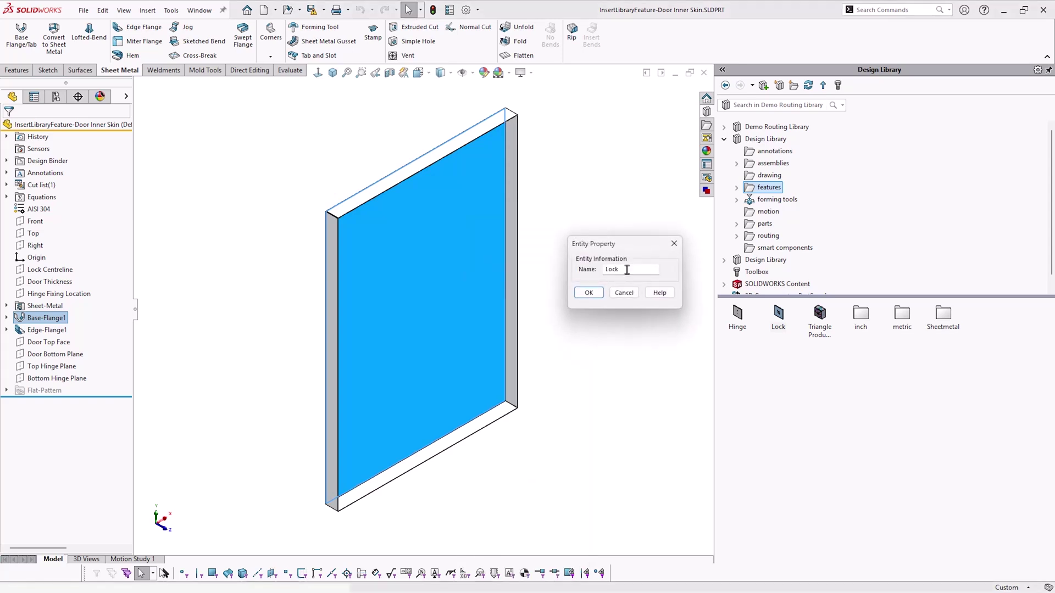
drag(624, 270, 599, 274)
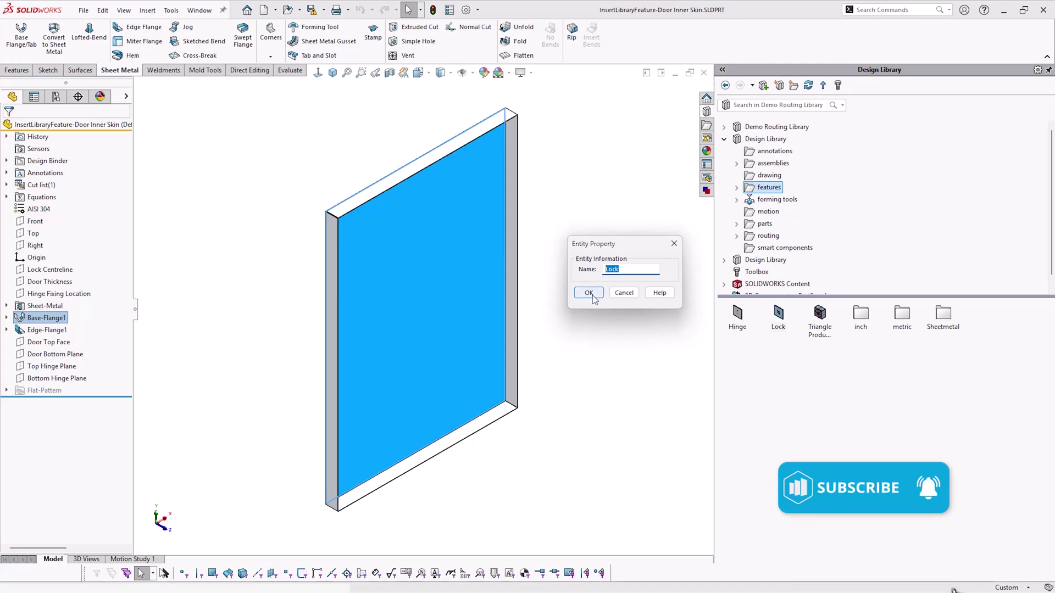
click(590, 294)
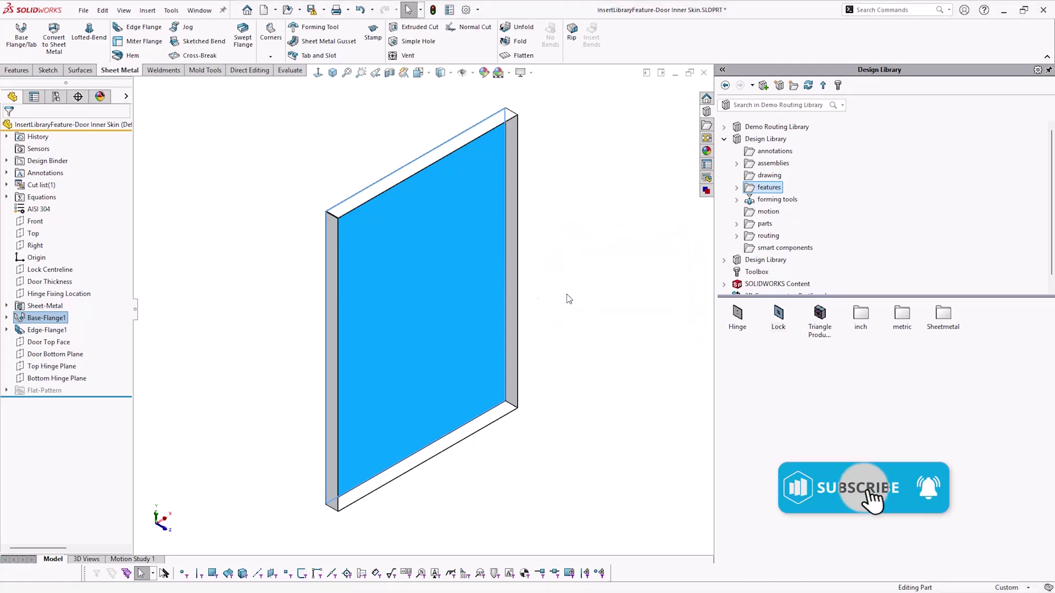
- Locate the Lock Centreline and Top Hinge Plane reference planes in the inner skin model
click(59, 270)
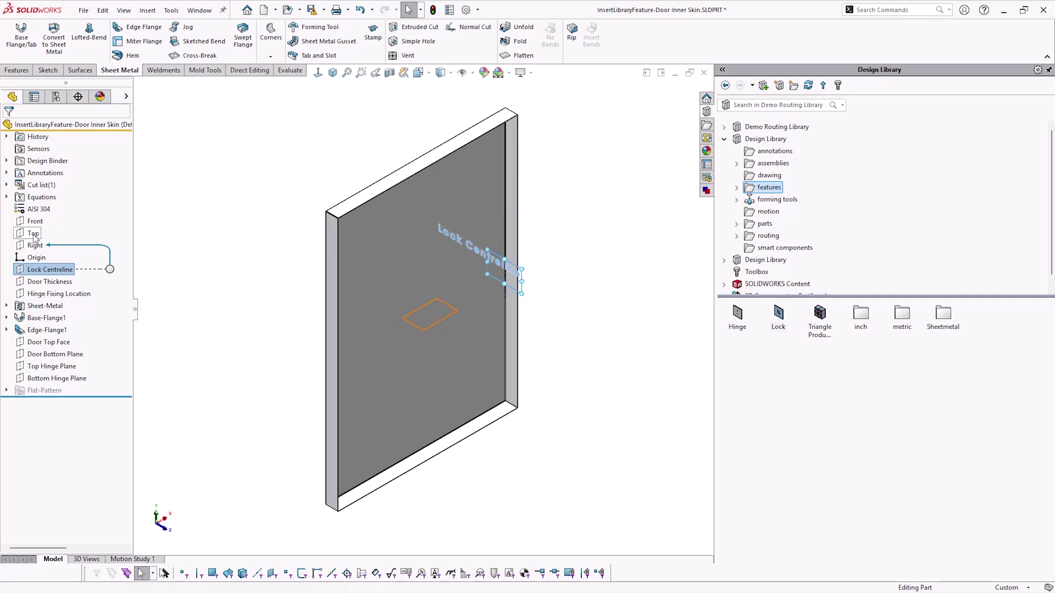
click(41, 271)
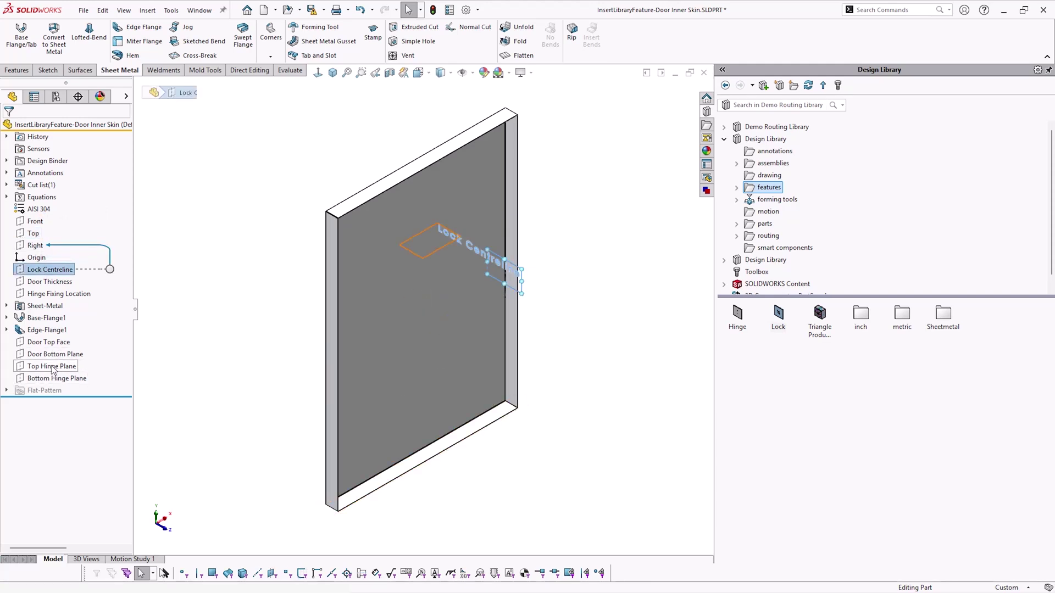
click(53, 368)
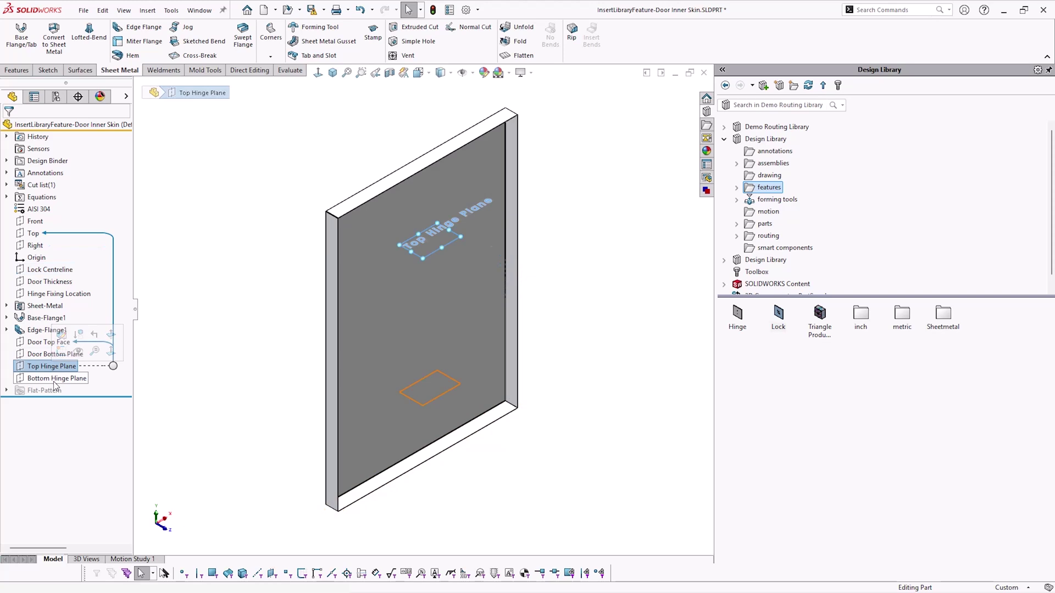
- Locate the Bottom Hinge Plane in the inner skin model
click(54, 380)
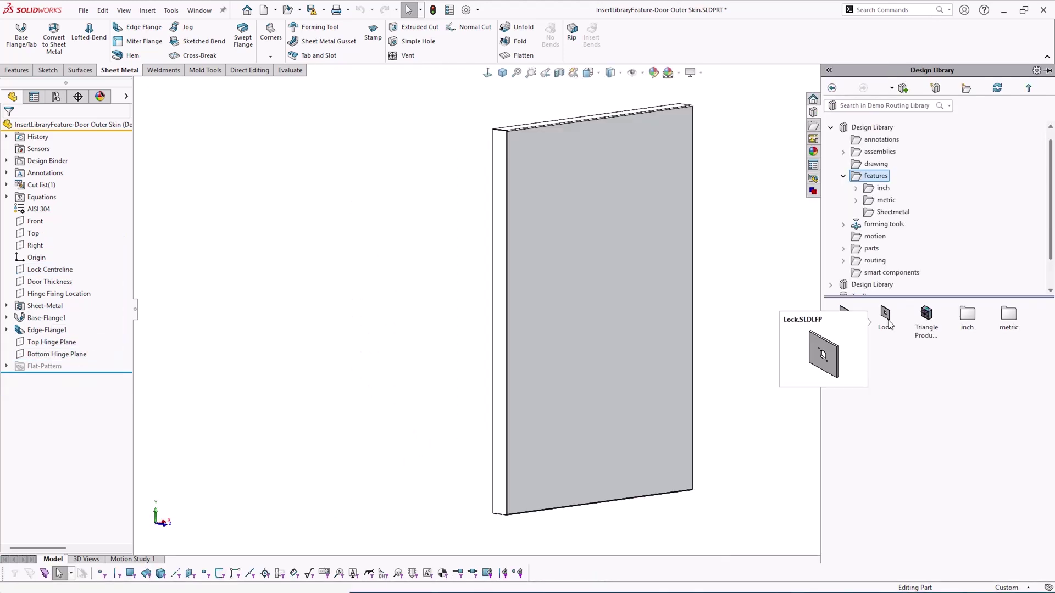
- Place the Lock library feature on the outer skin's large front face in the Style3 configuration and preview its Top and Right references
drag(888, 323, 644, 283)
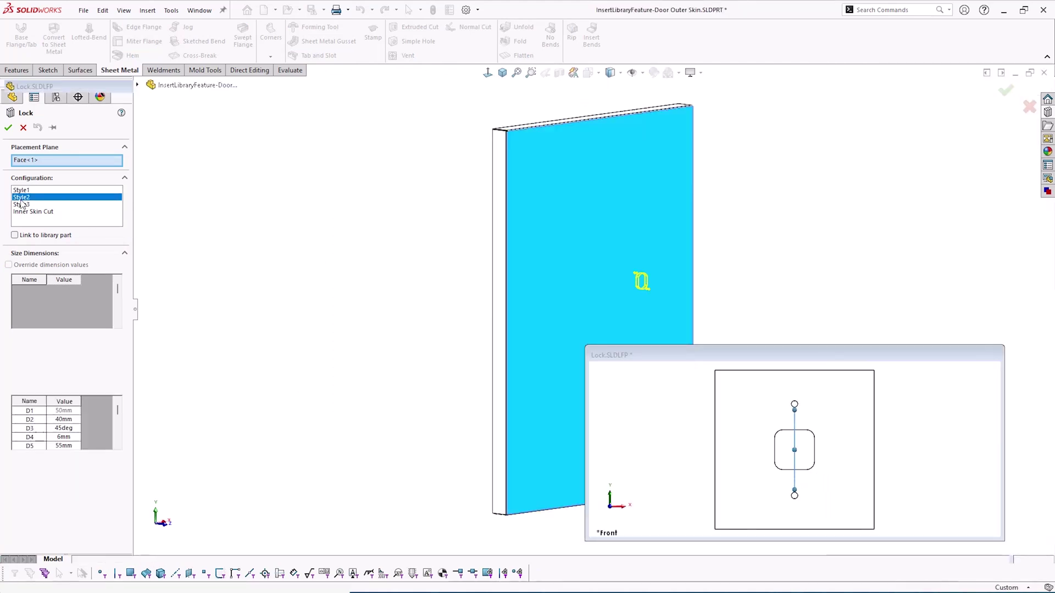
click(19, 204)
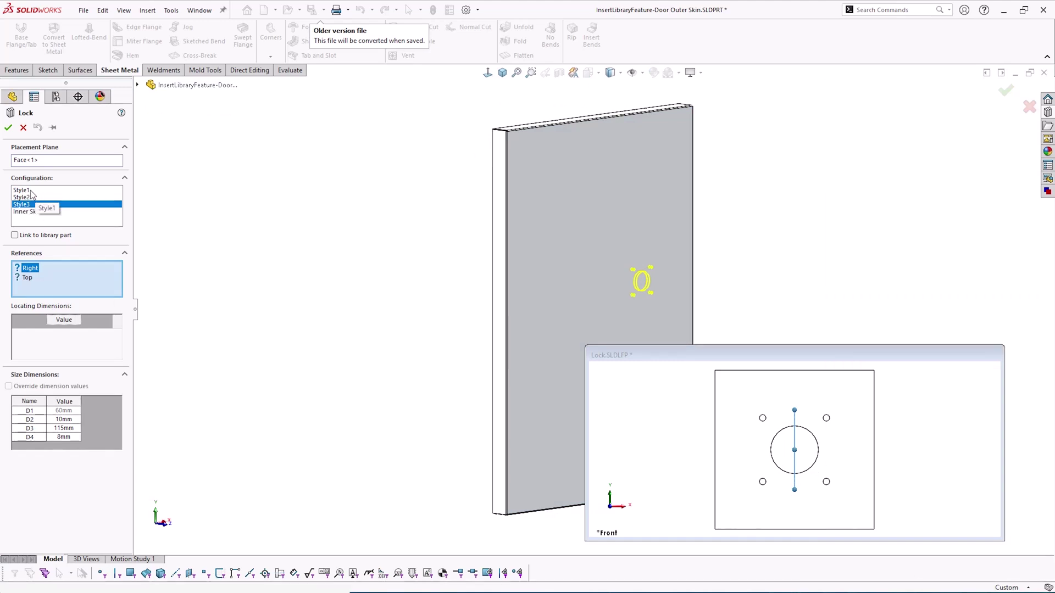
click(29, 277)
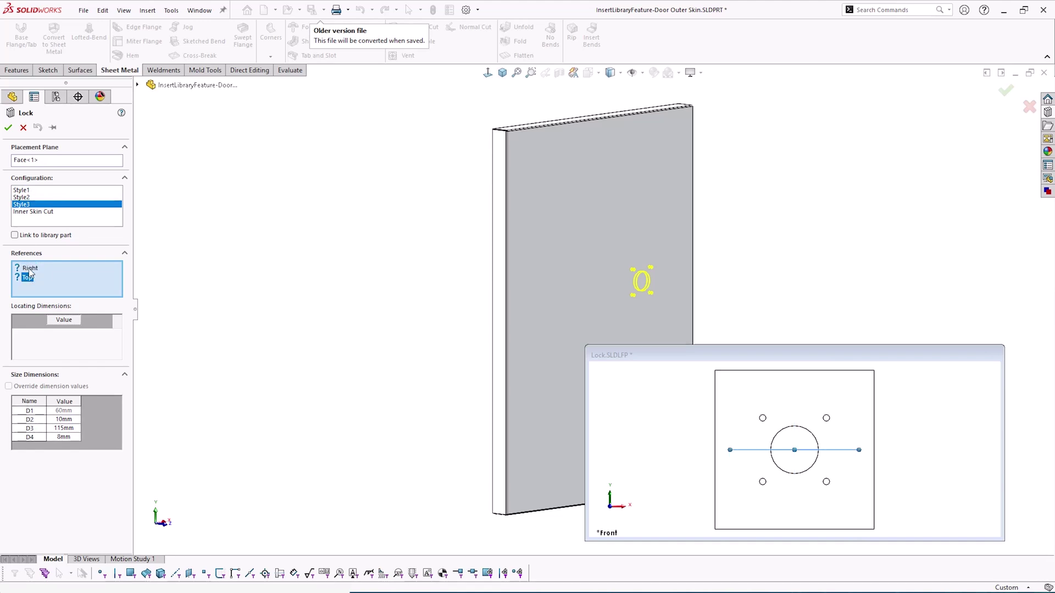
click(29, 269)
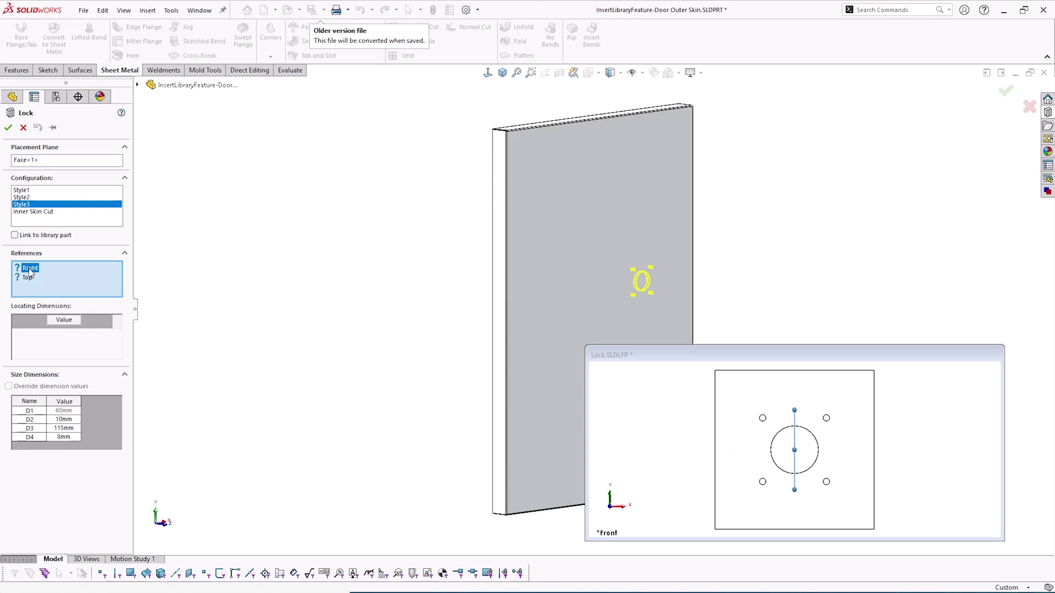
- Map the lock's Right reference to the Lock Centreline plane and its Top reference to the door's Top plane, and finish the insertion
click(137, 86)
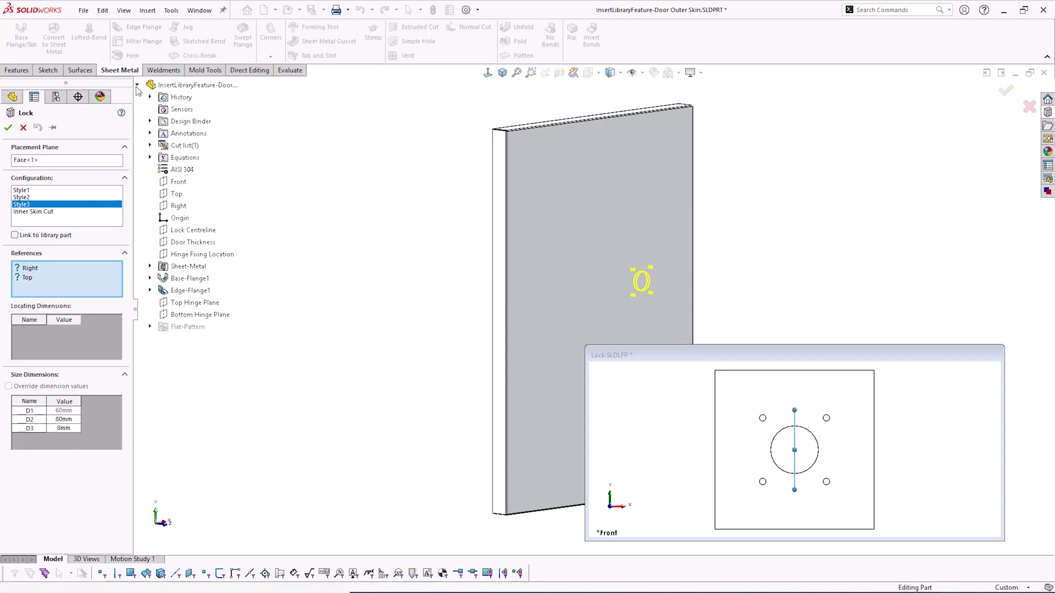
click(34, 269)
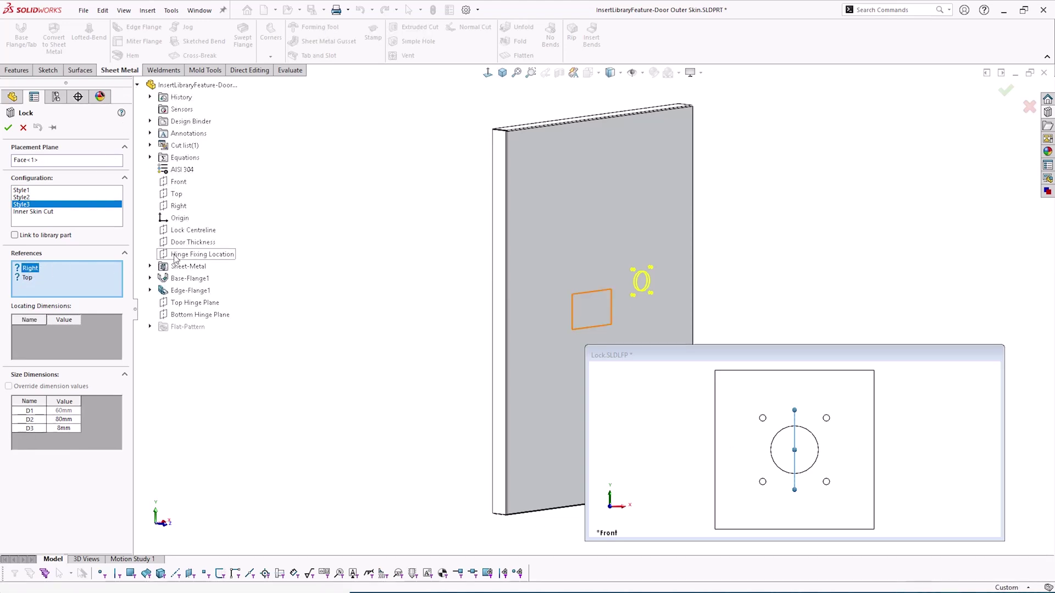
click(191, 233)
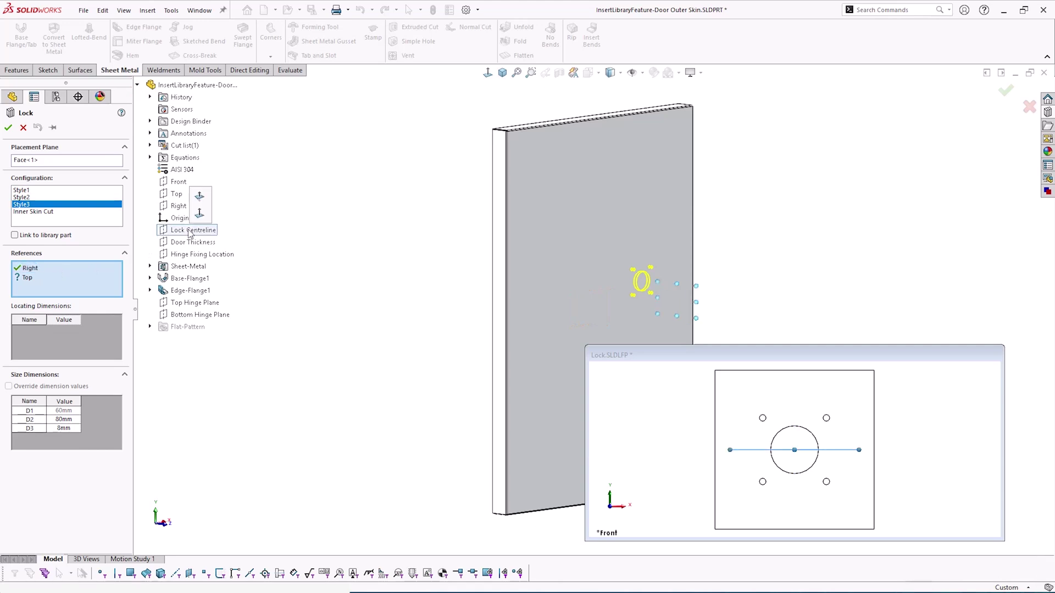
click(27, 278)
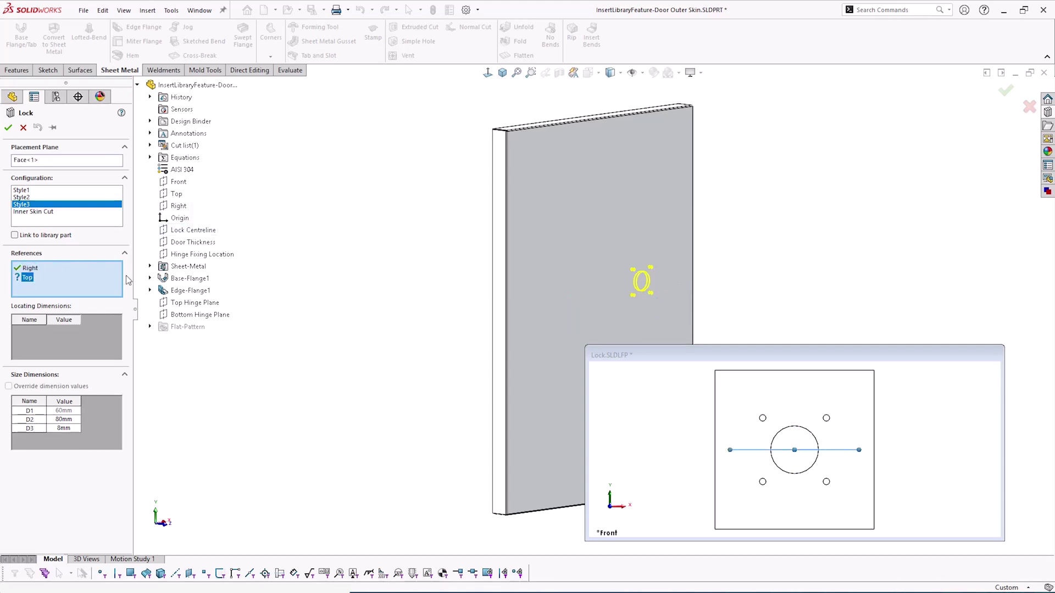
click(182, 197)
click(8, 127)
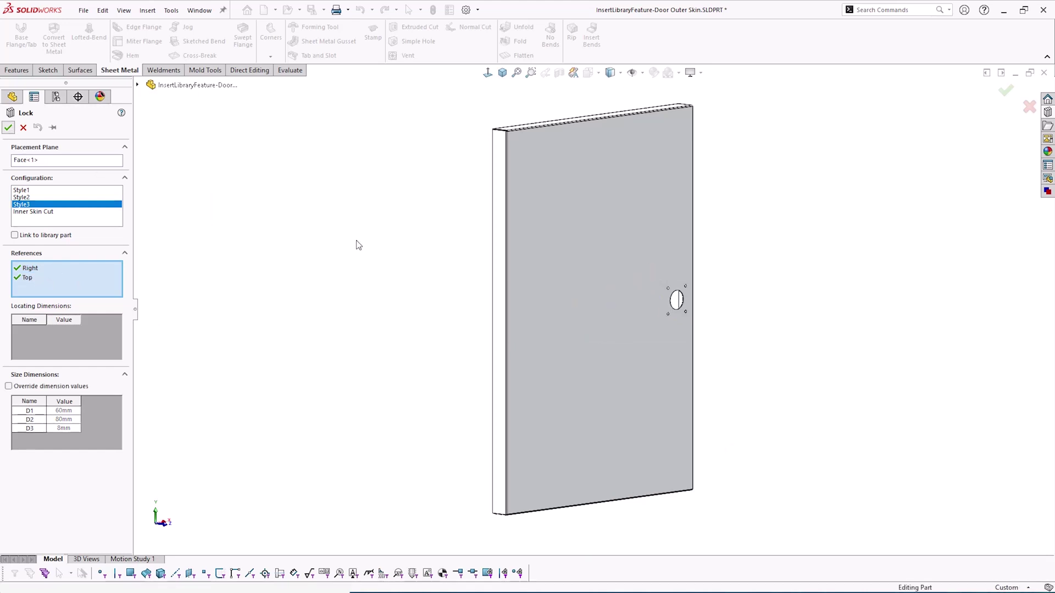